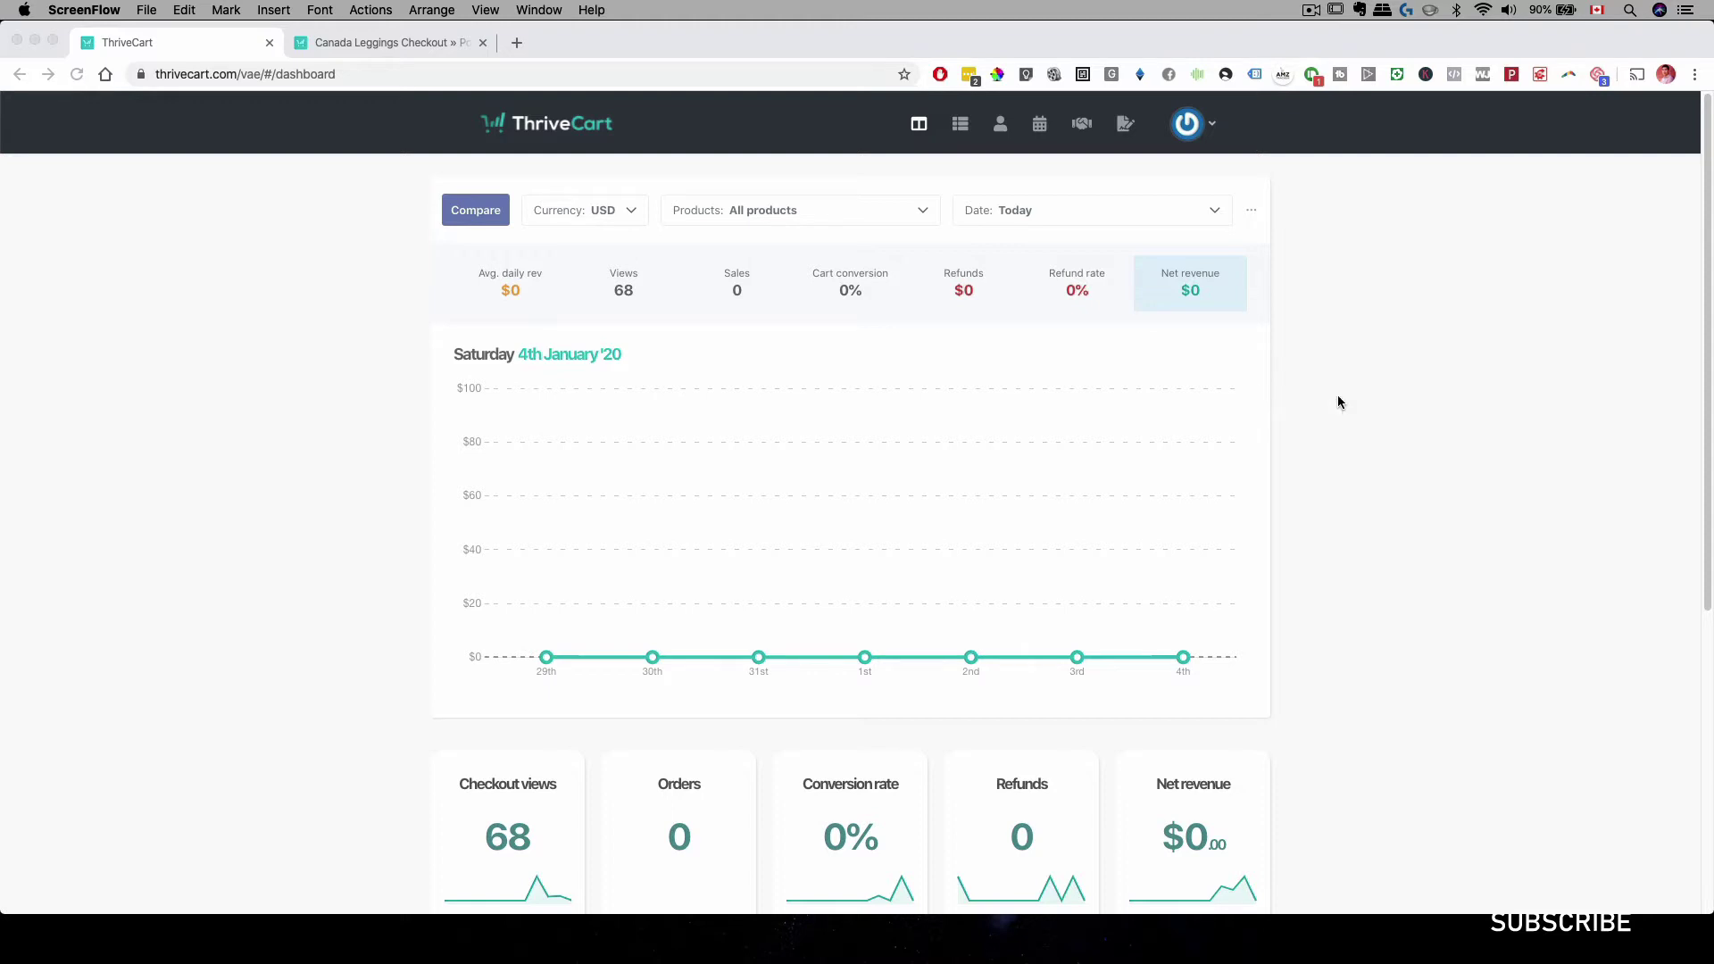
Bring the browser forward and open the Products page listing the account's existing products
{"action": "left_click", "coordinate": [1322, 342]}
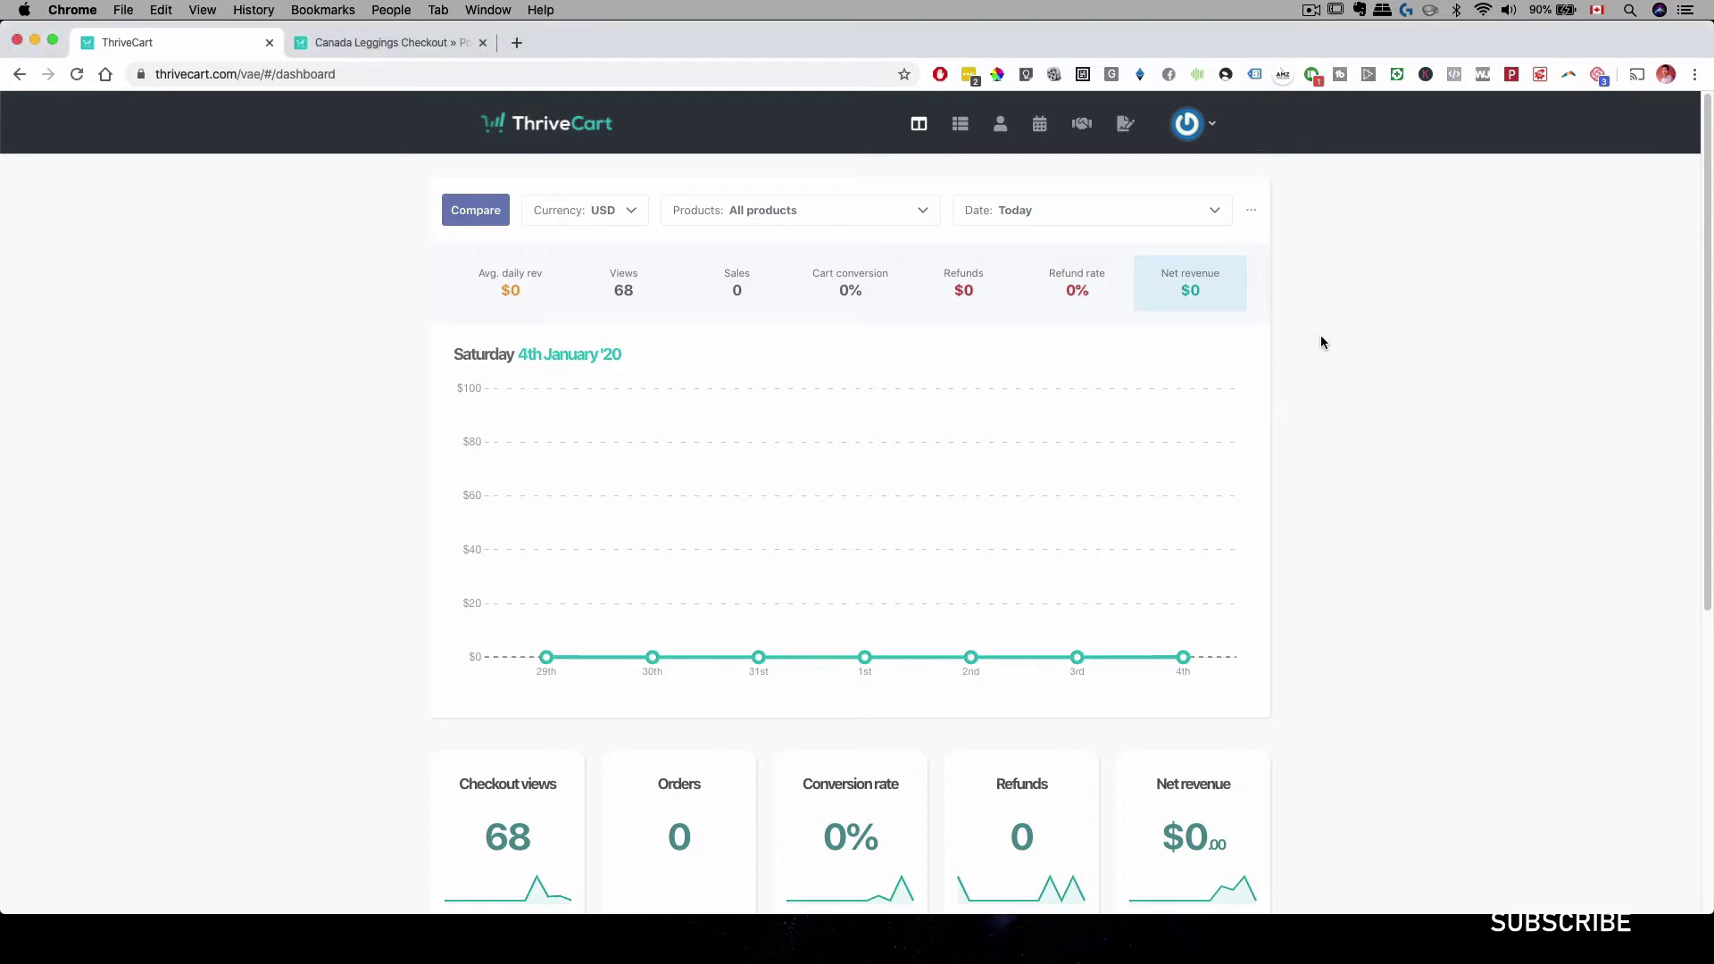
{"action": "left_click", "coordinate": [961, 127]}
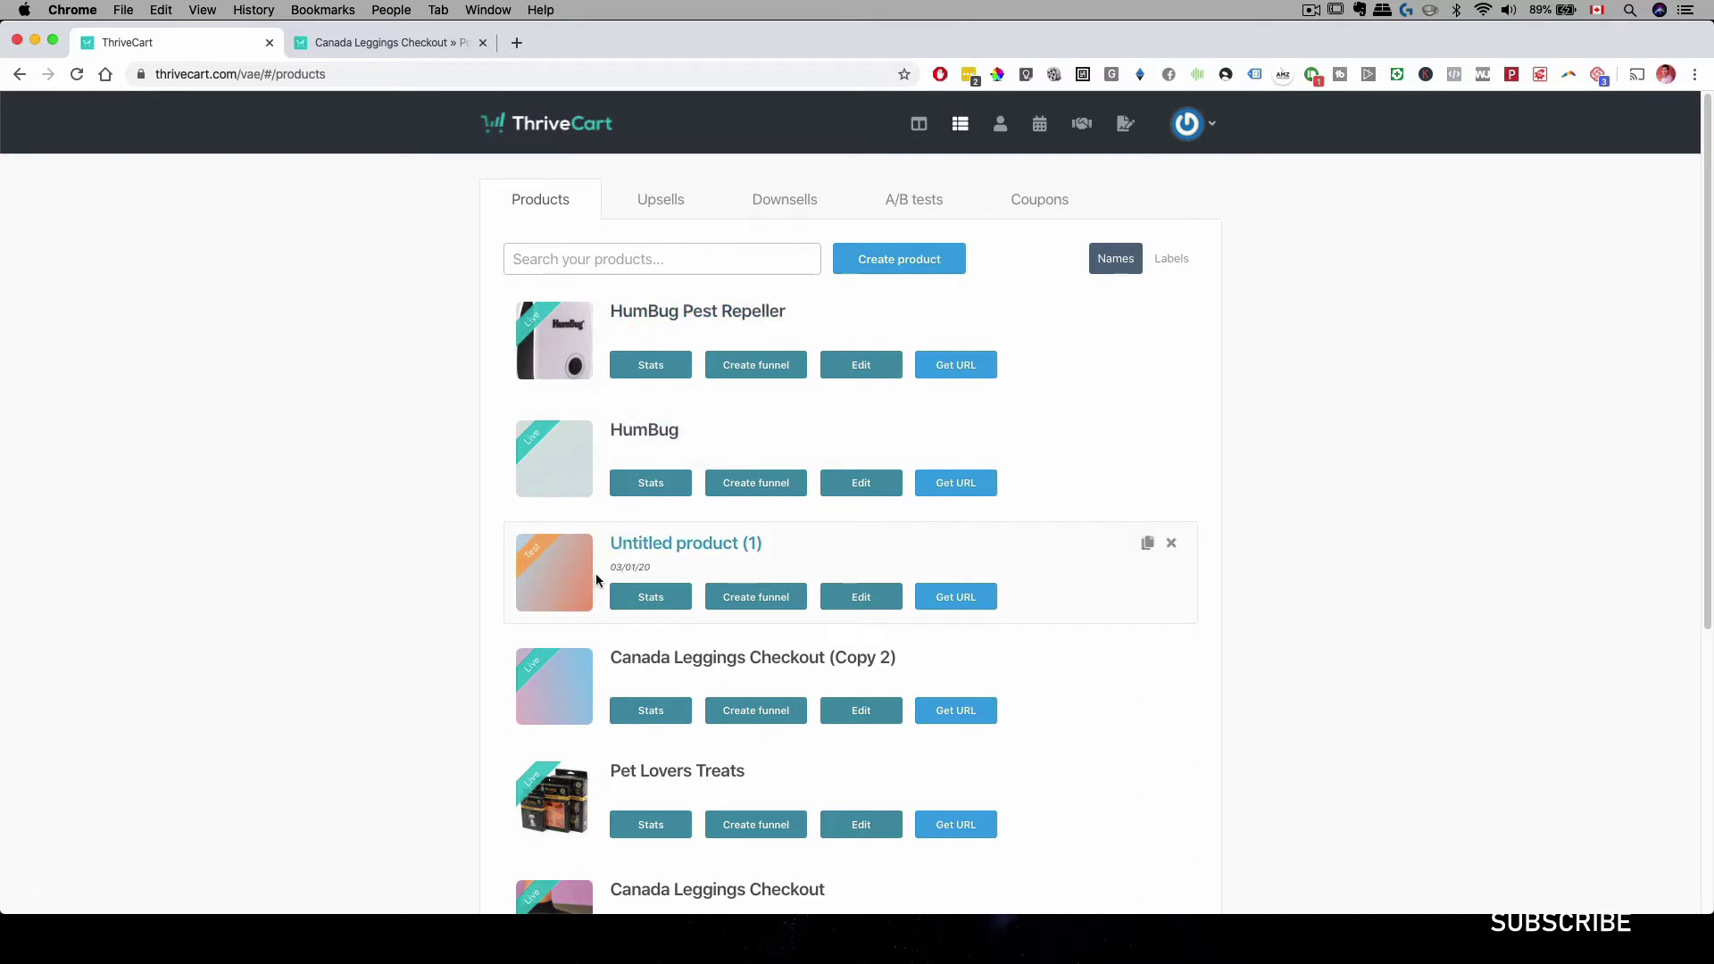
Edit Untitled product (1) and add a one-time payment price of $24.99 USD
{"action": "left_click", "coordinate": [855, 605]}
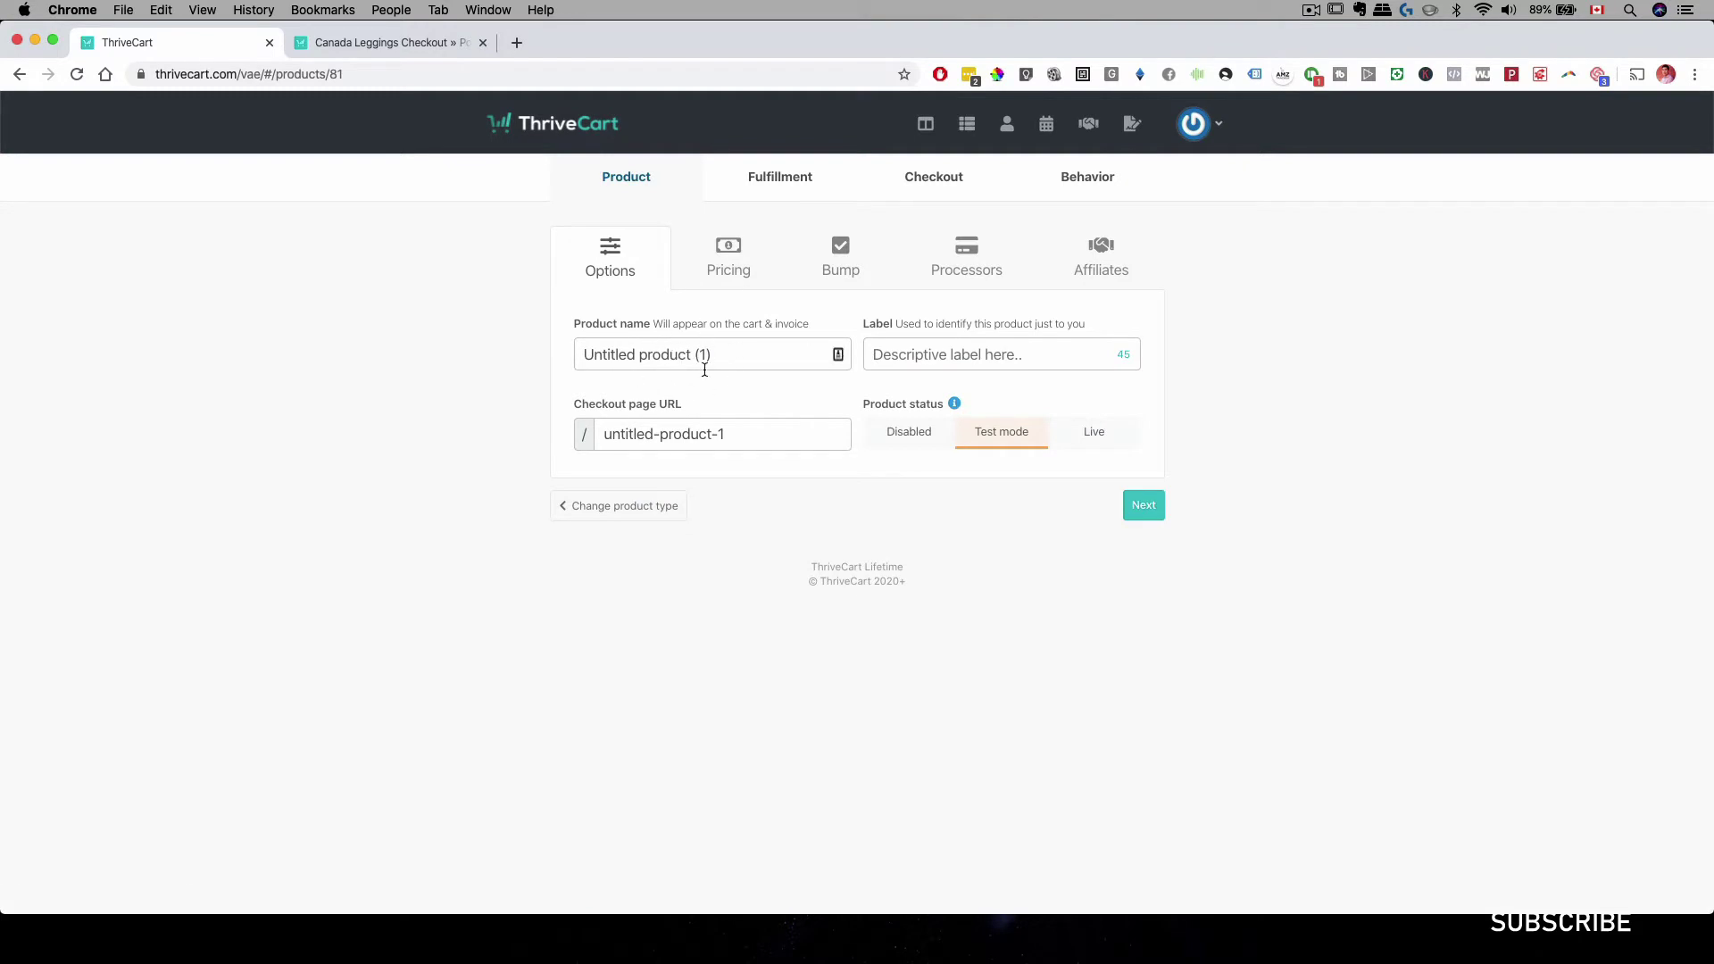
{"action": "left_click", "coordinate": [1144, 505]}
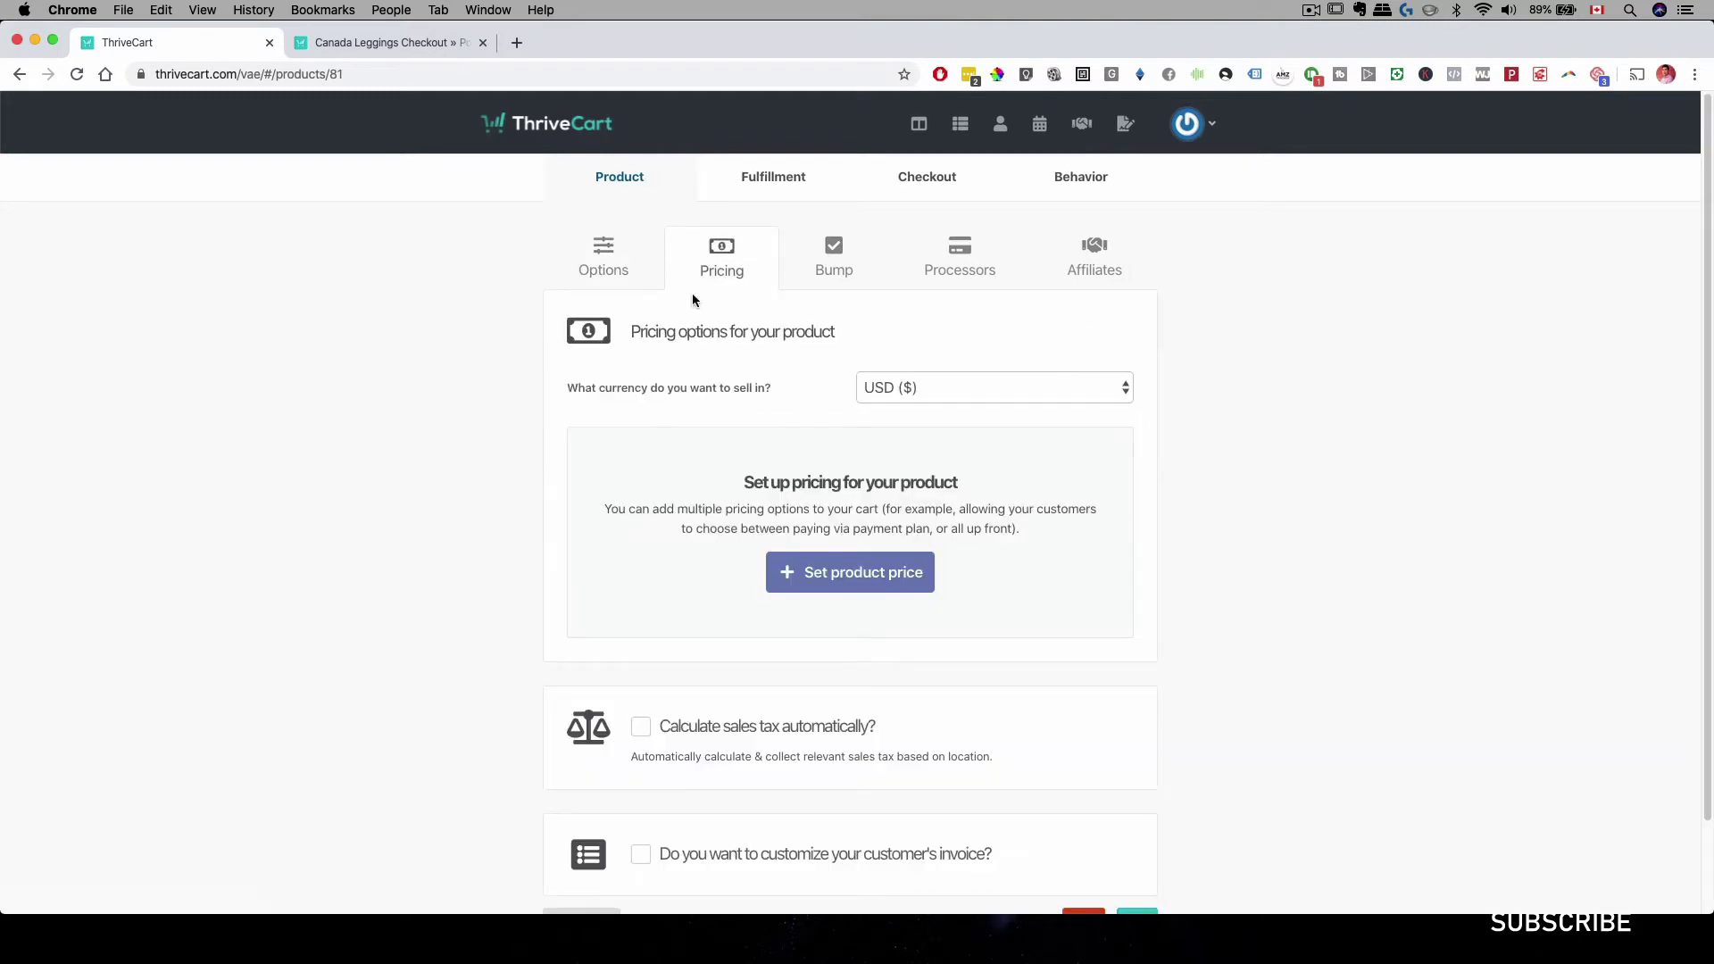
{"action": "left_click", "coordinate": [835, 572]}
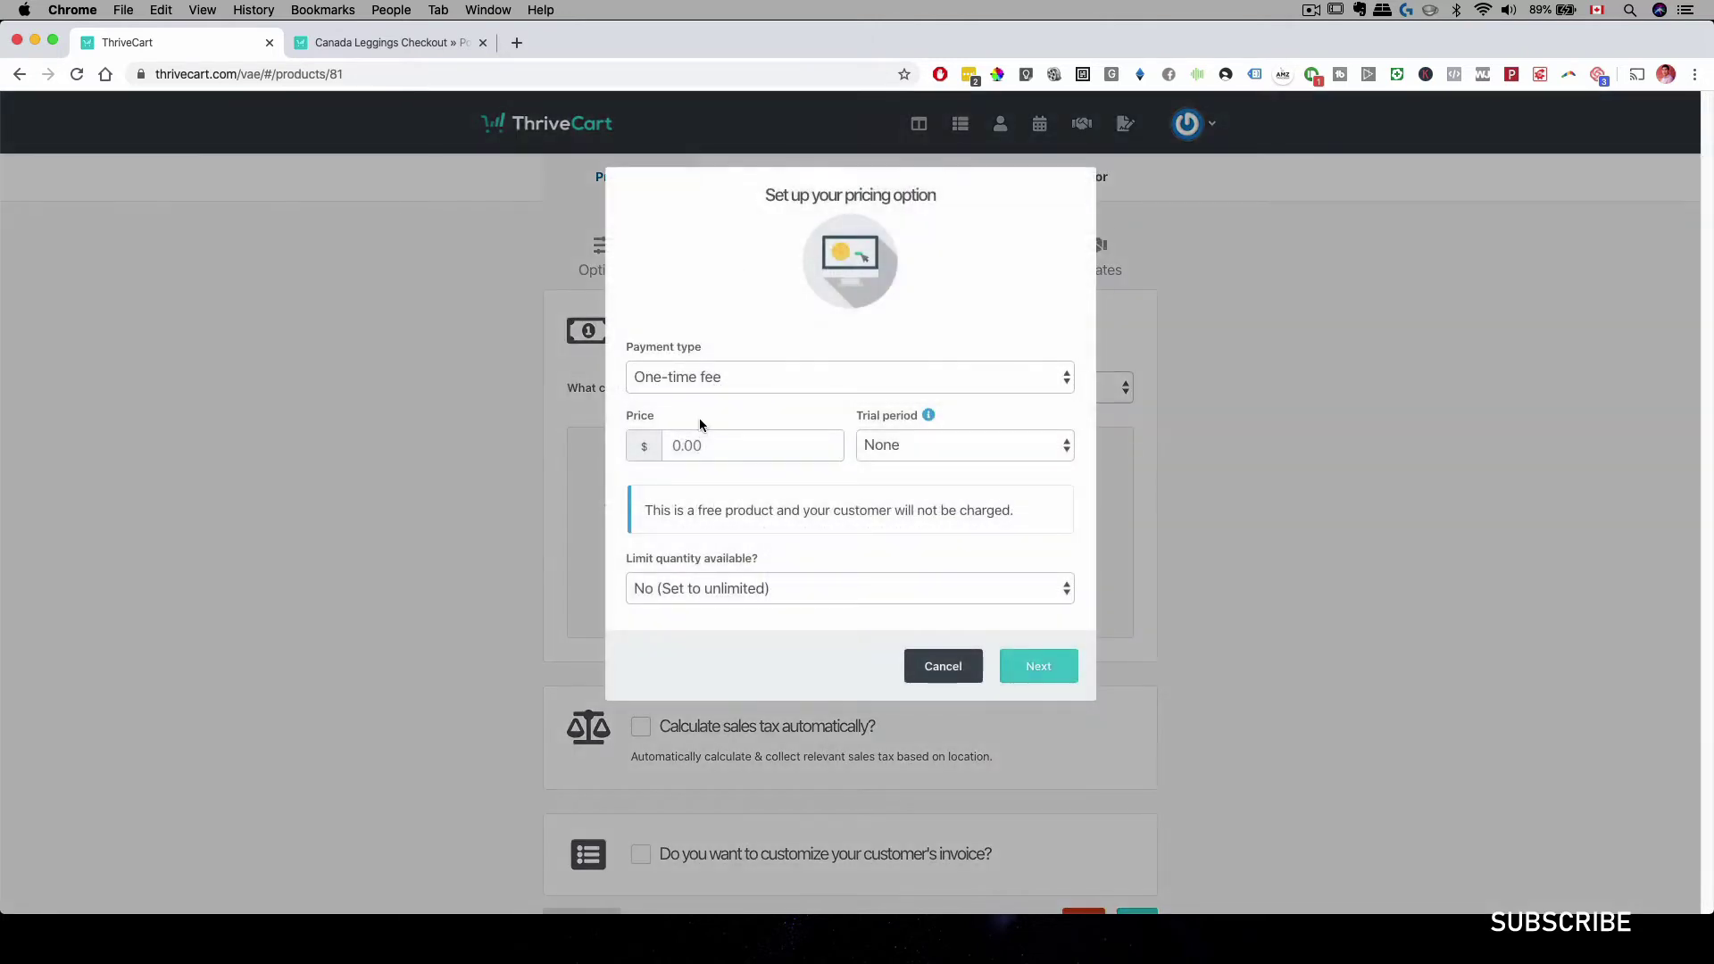
{"action": "left_click", "coordinate": [703, 446]}
{"action": "type", "text": "24.99"}
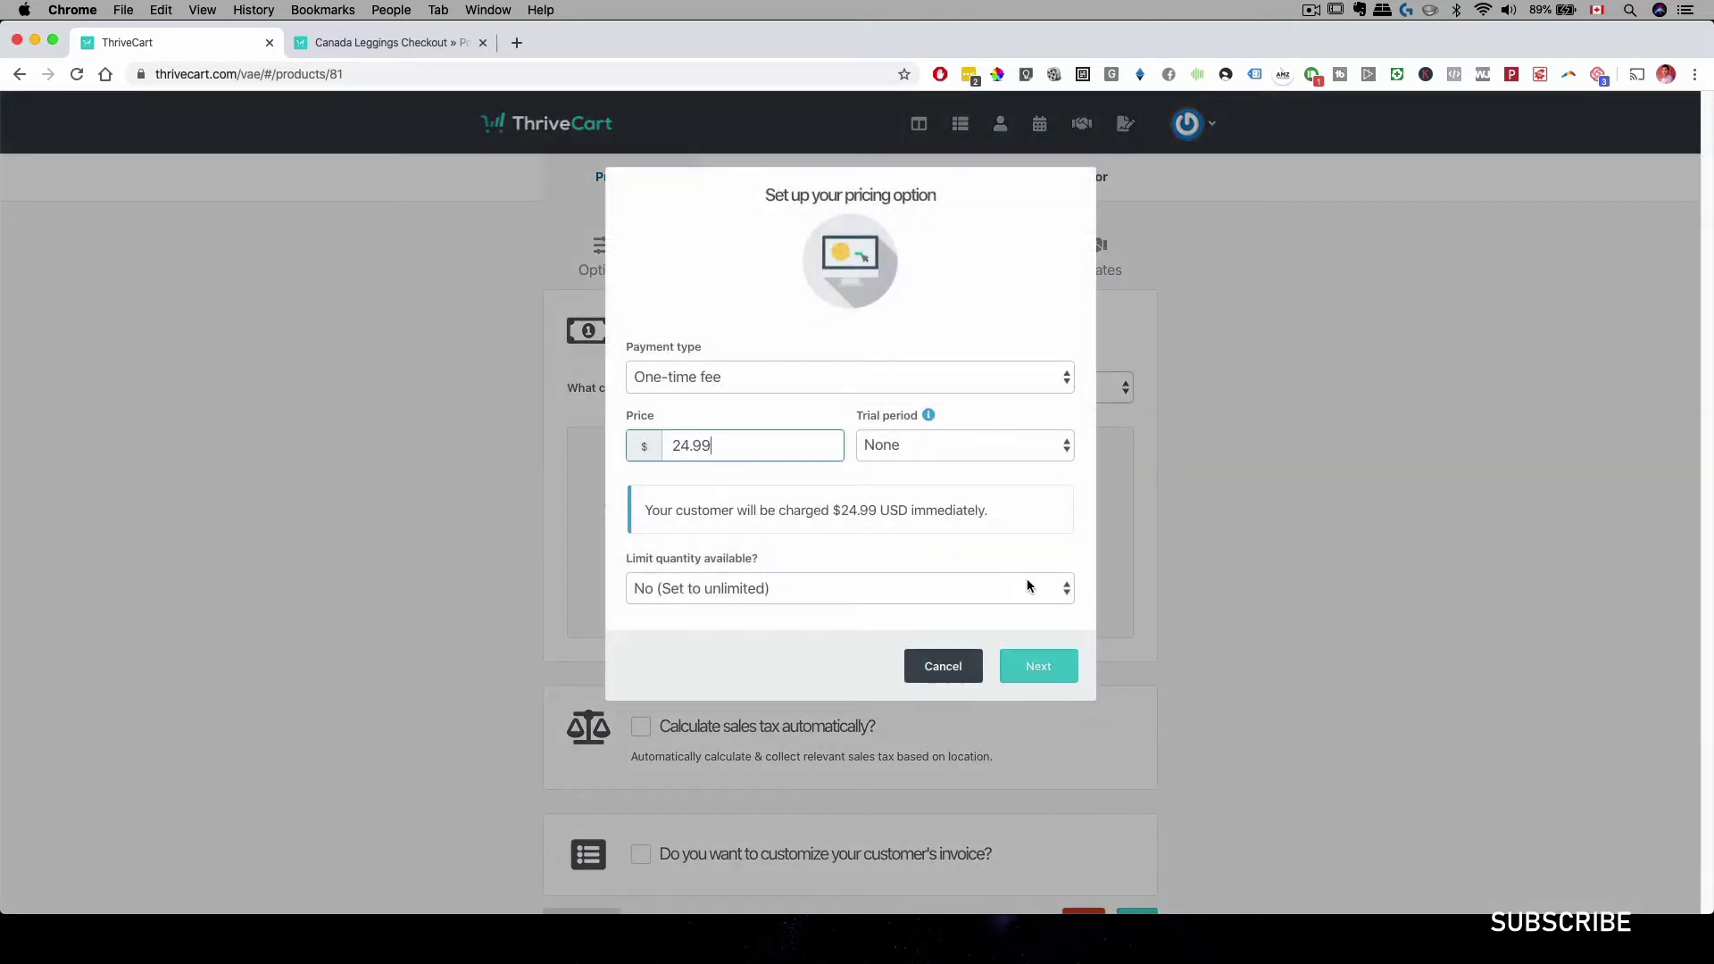
{"action": "left_click", "coordinate": [1027, 665]}
{"action": "left_click", "coordinate": [1038, 555]}
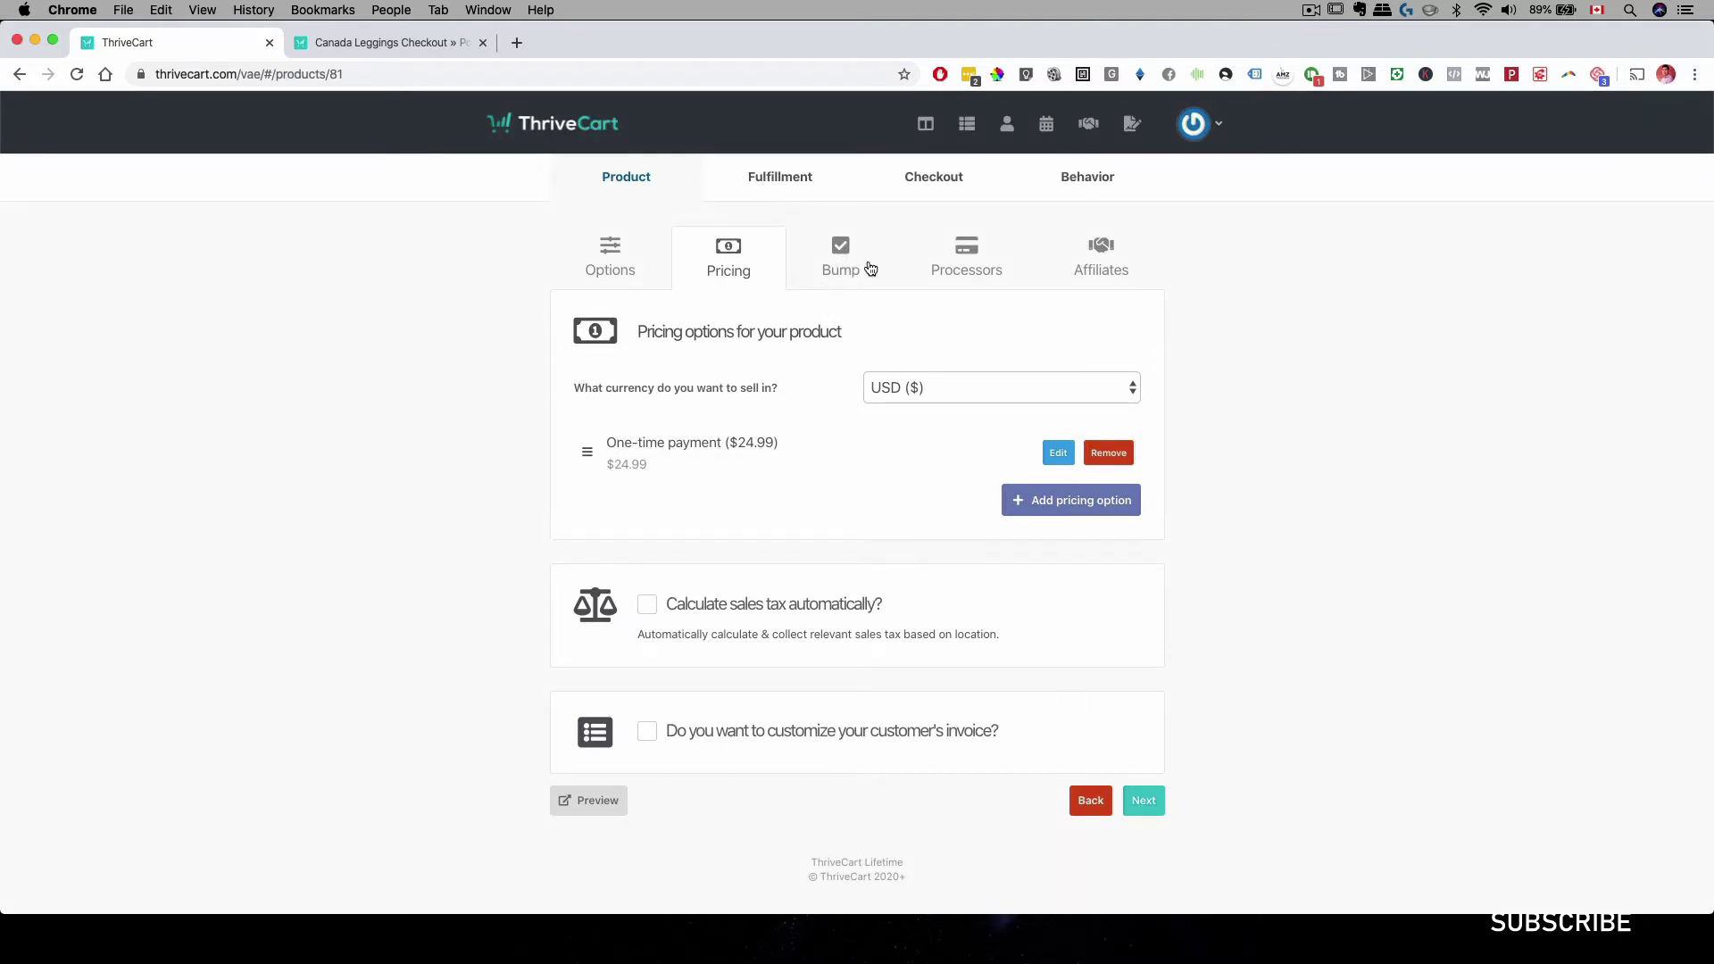
On the Bump tab, enable a bump offer and confirm it as a digital product
{"action": "left_click", "coordinate": [1144, 801]}
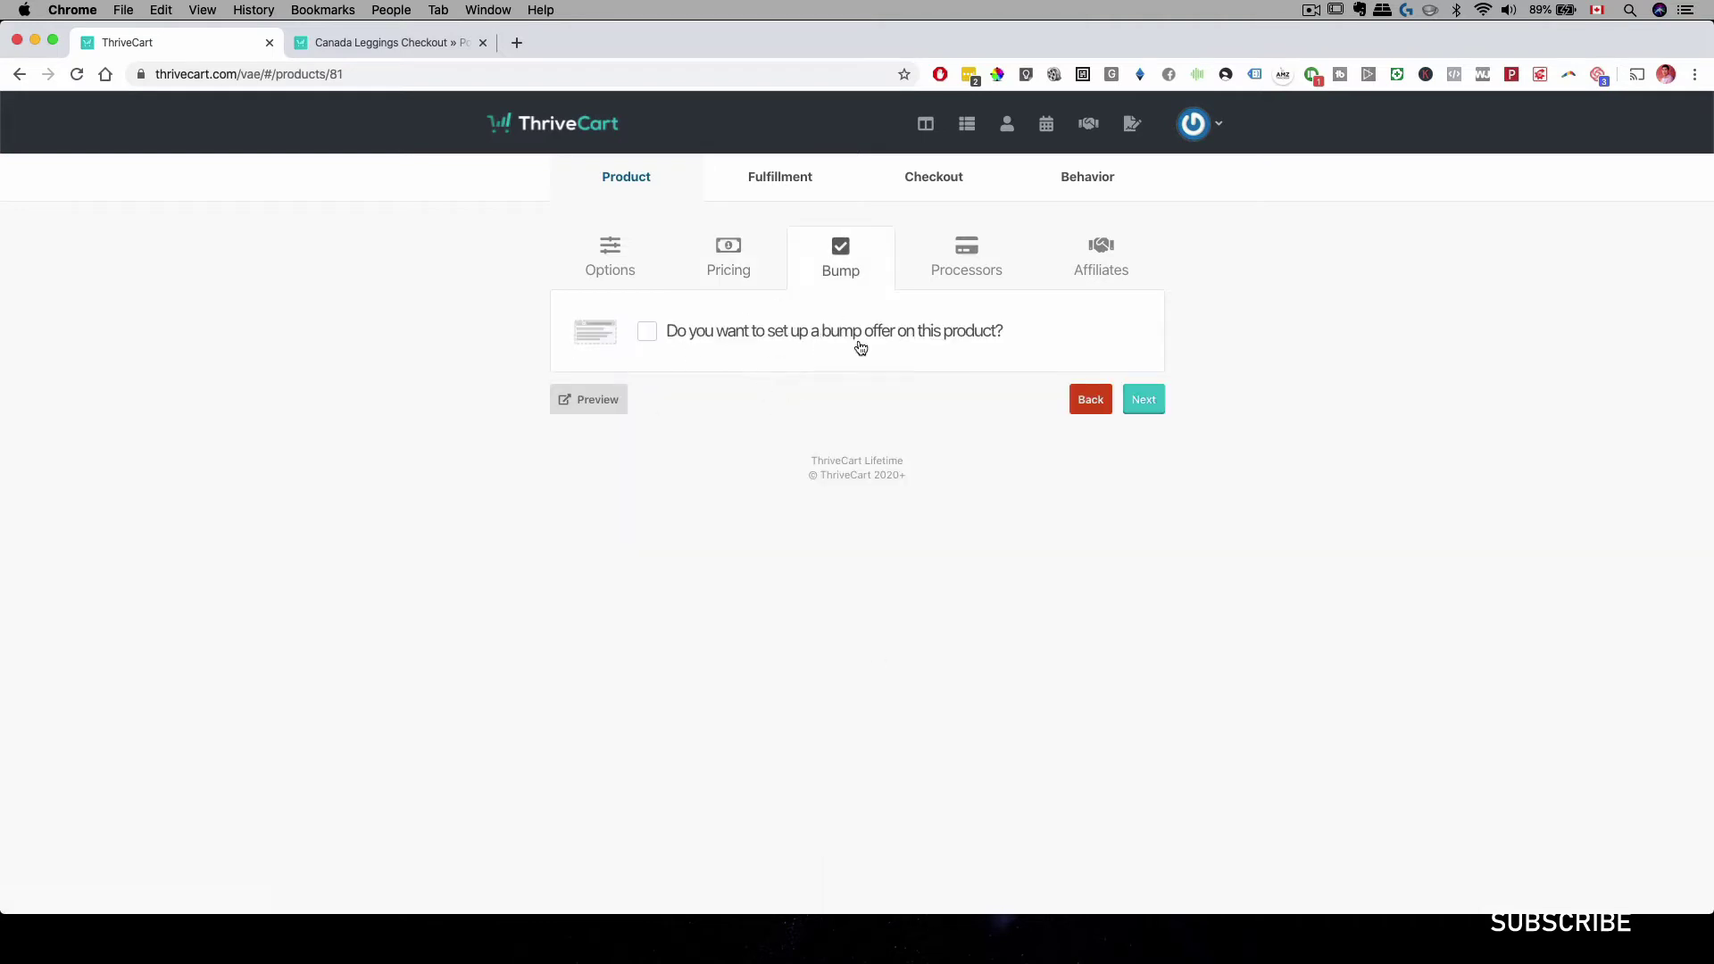
{"action": "left_click", "coordinate": [650, 339]}
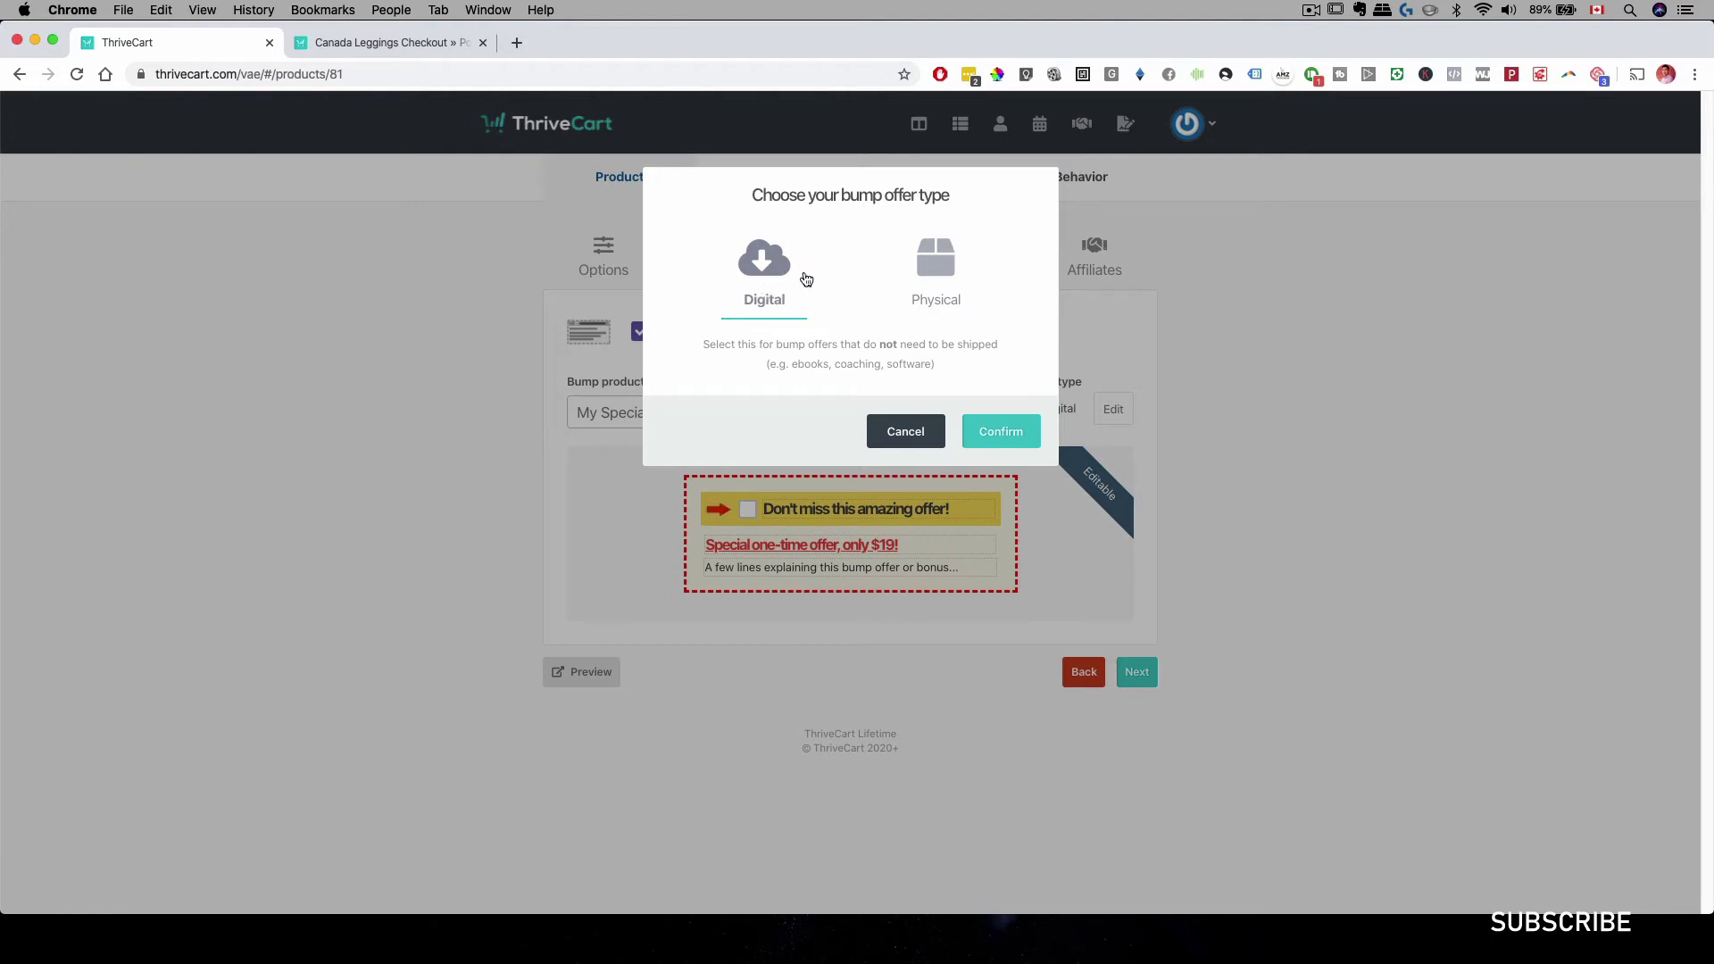
{"action": "left_click", "coordinate": [982, 436]}
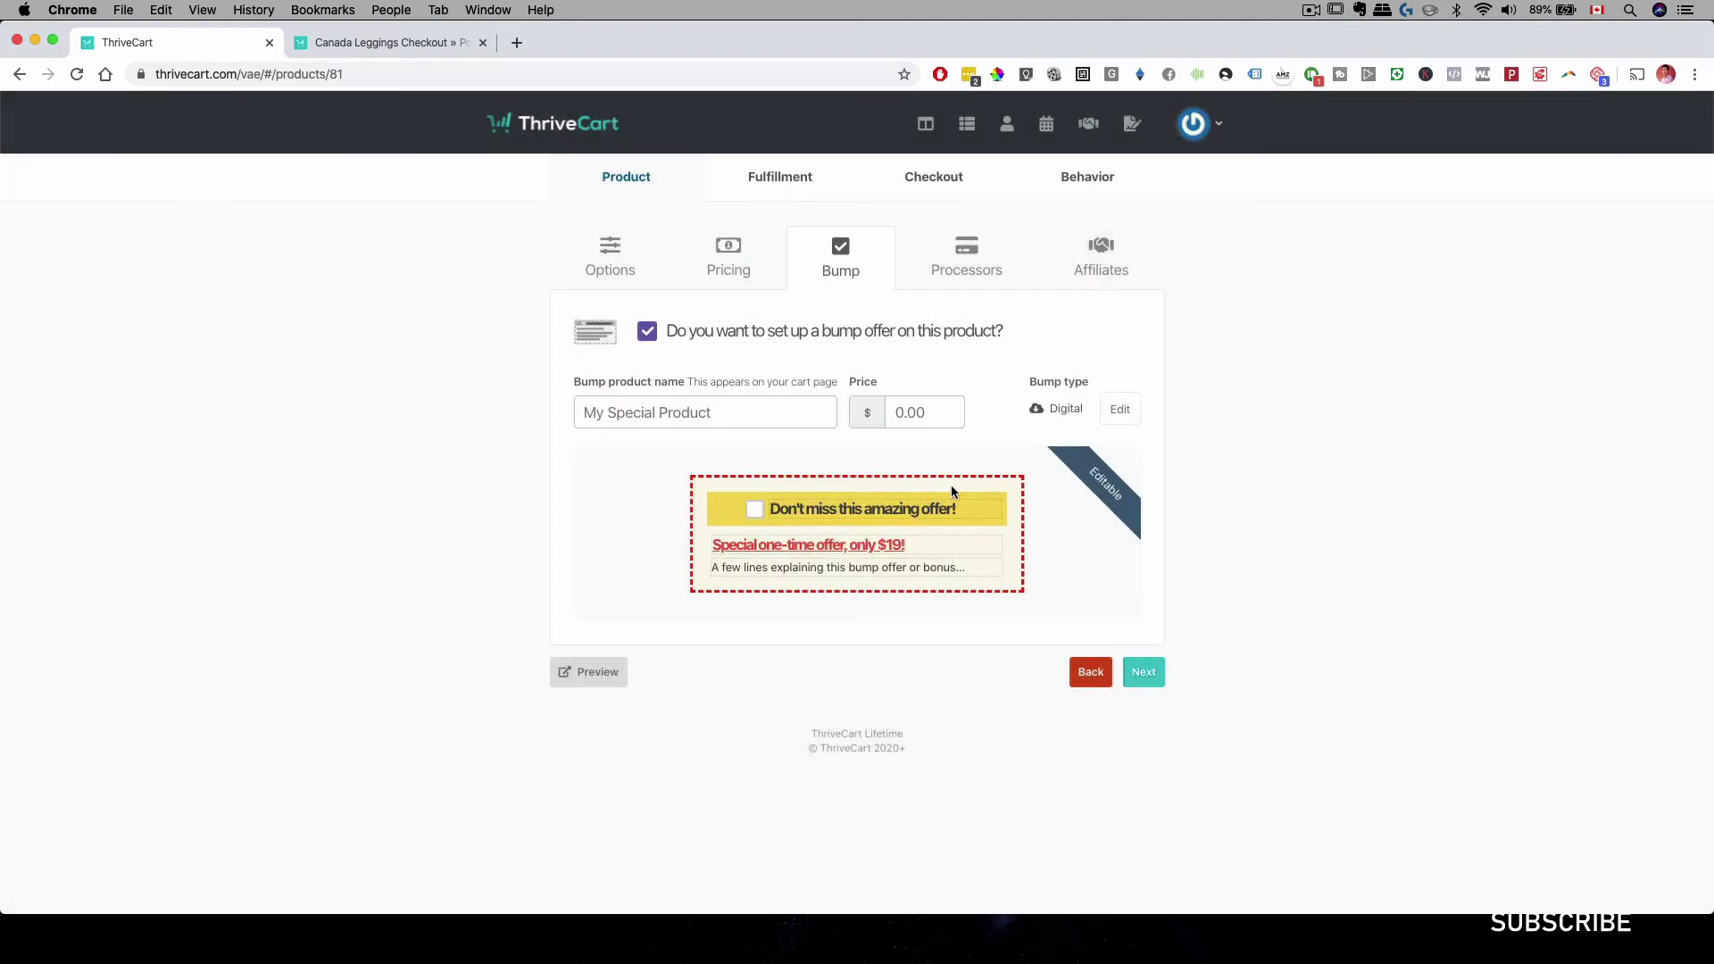
Name the bump product 'Audio Book' and set its price to 9.99
{"action": "left_click", "coordinate": [706, 407]}
{"action": "type", "text": "Audio Book"}
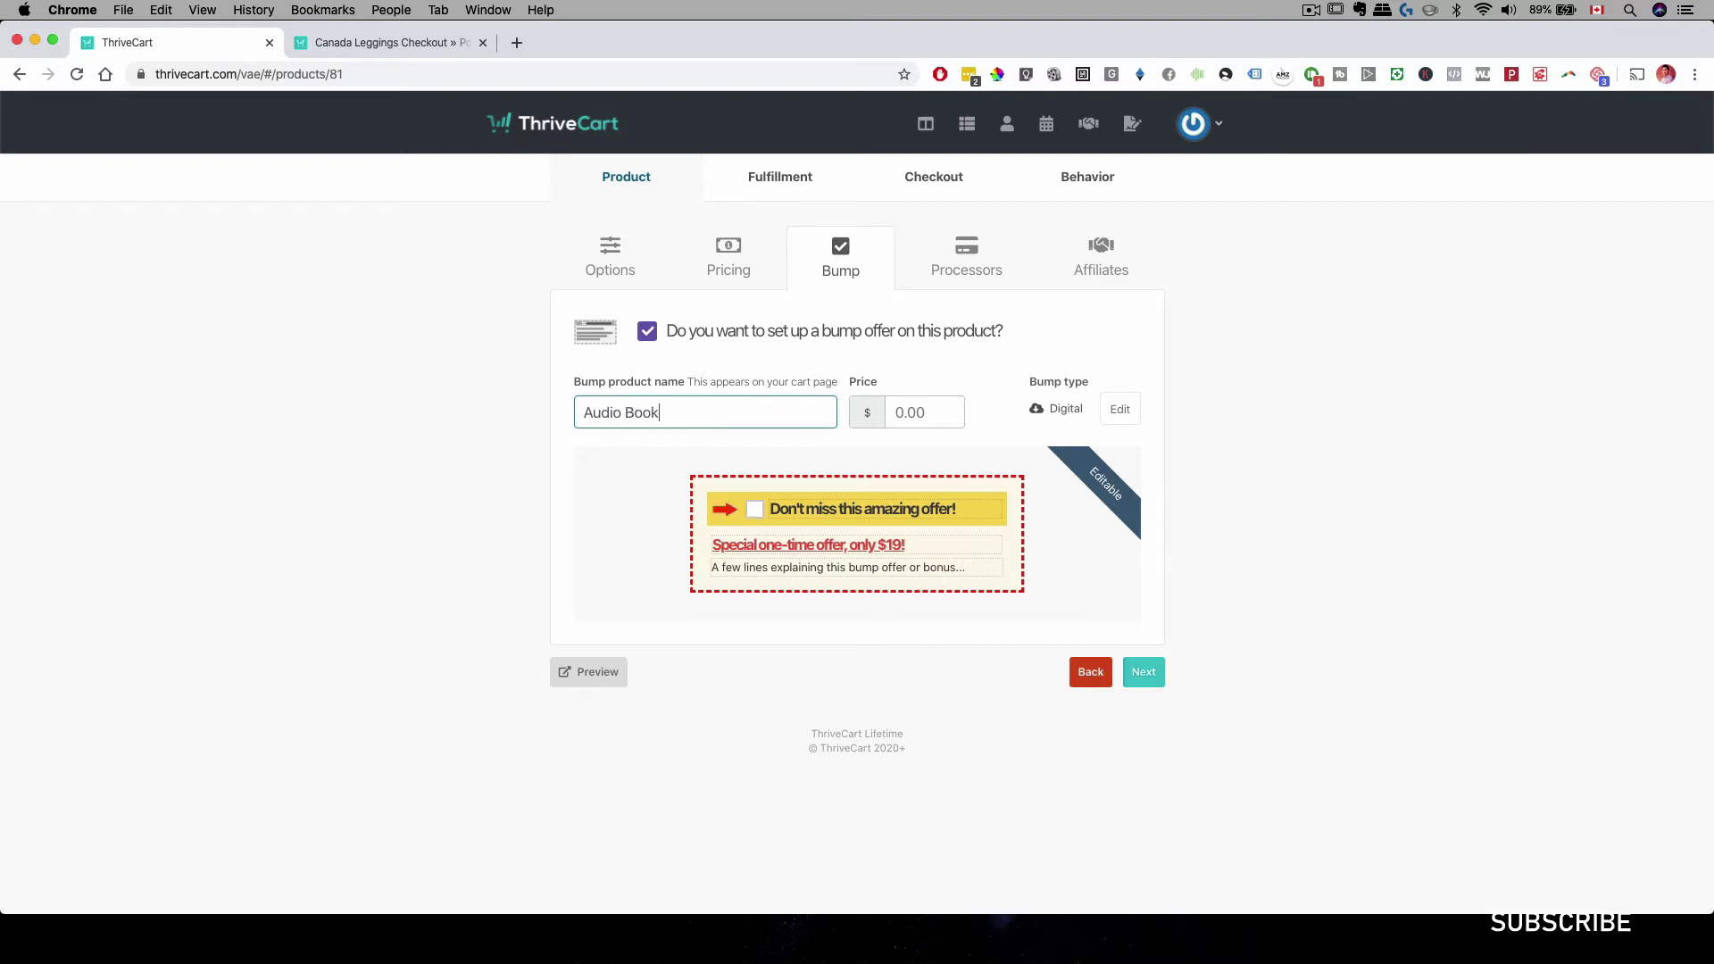
{"action": "key", "text": "Tab"}
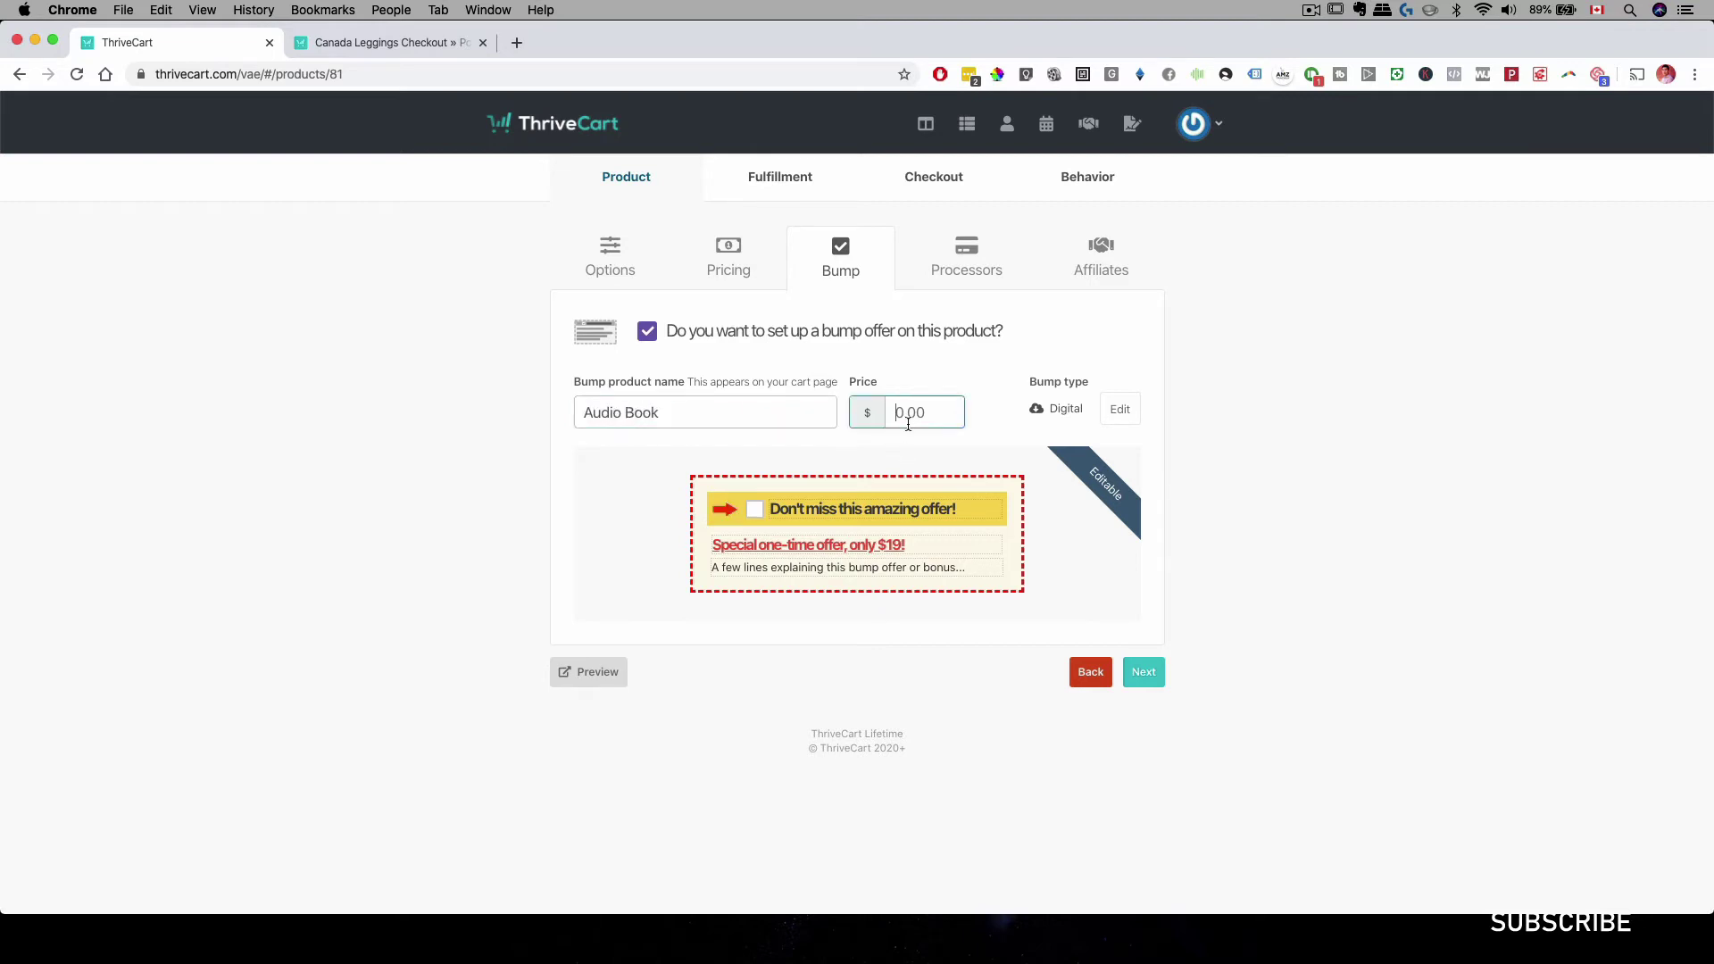
{"action": "type", "text": "9.99"}
{"action": "left_click", "coordinate": [775, 600]}
Replace the offer headline with 'Don't miss' and continue to the payment processors settings
{"action": "triple_click", "coordinate": [912, 510]}
{"action": "key", "text": "BackSpace"}
{"action": "type", "text": "Don't mis"}
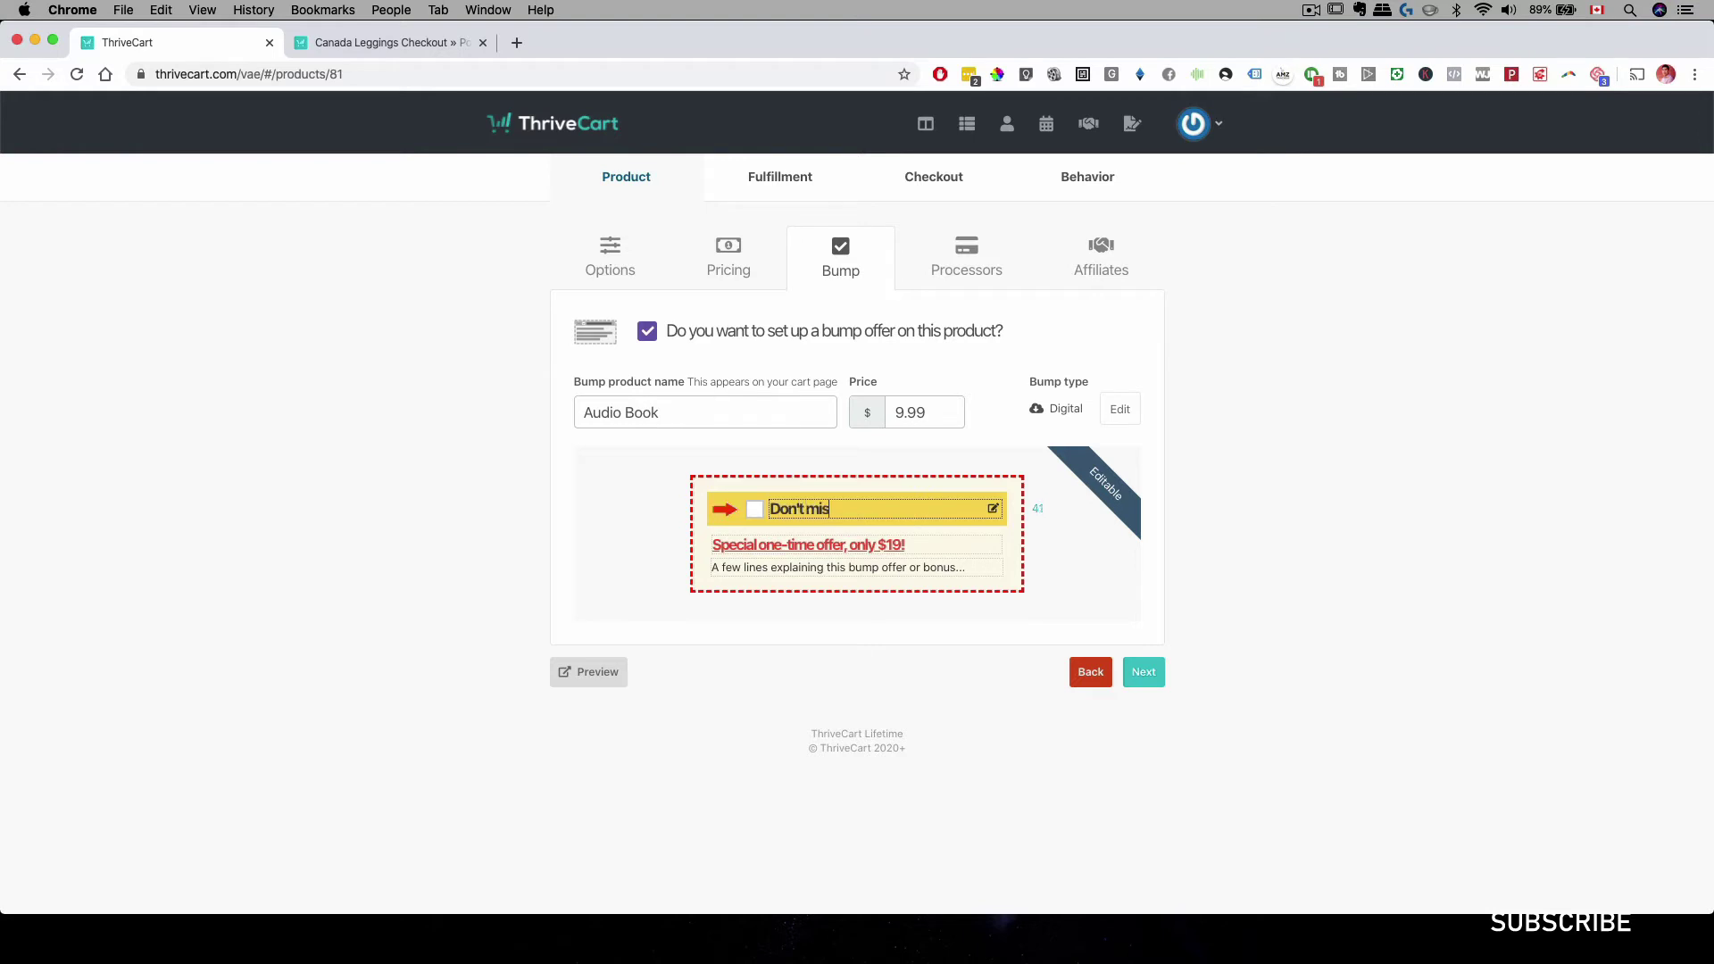
{"action": "type", "text": "s"}
{"action": "left_click", "coordinate": [1143, 671]}
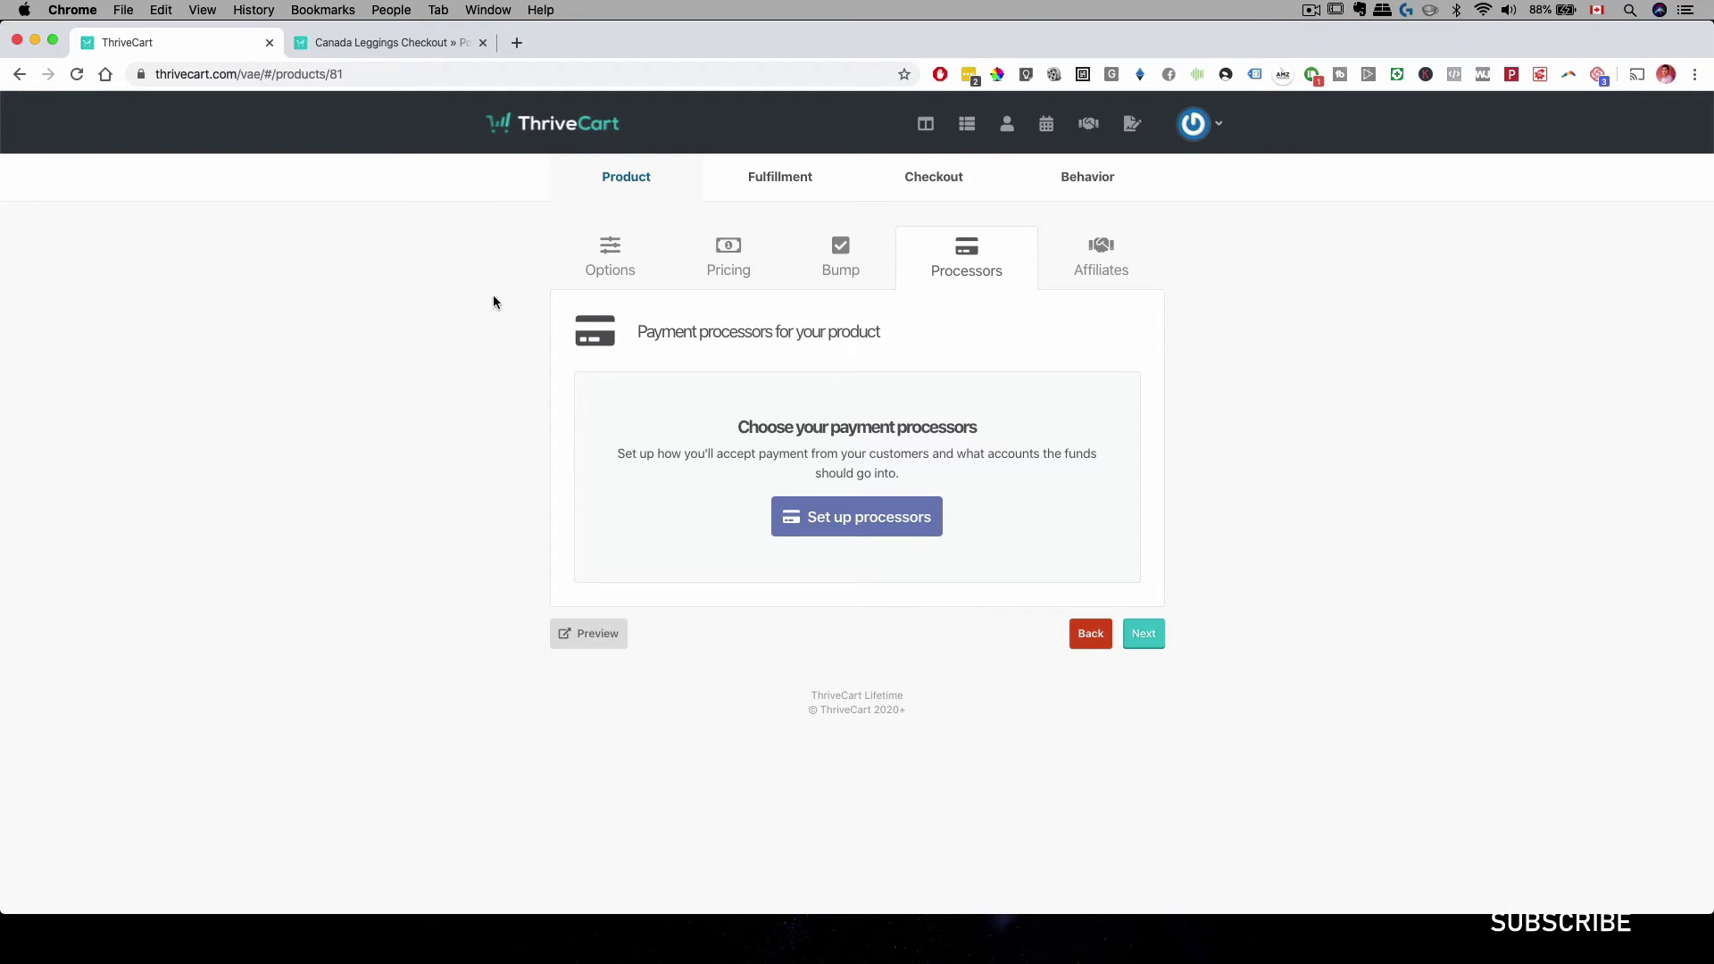
On the live Canada Leggings checkout, tick the $9.60 extra-pair bump, raising the total to $30.50
{"action": "left_click", "coordinate": [405, 44]}
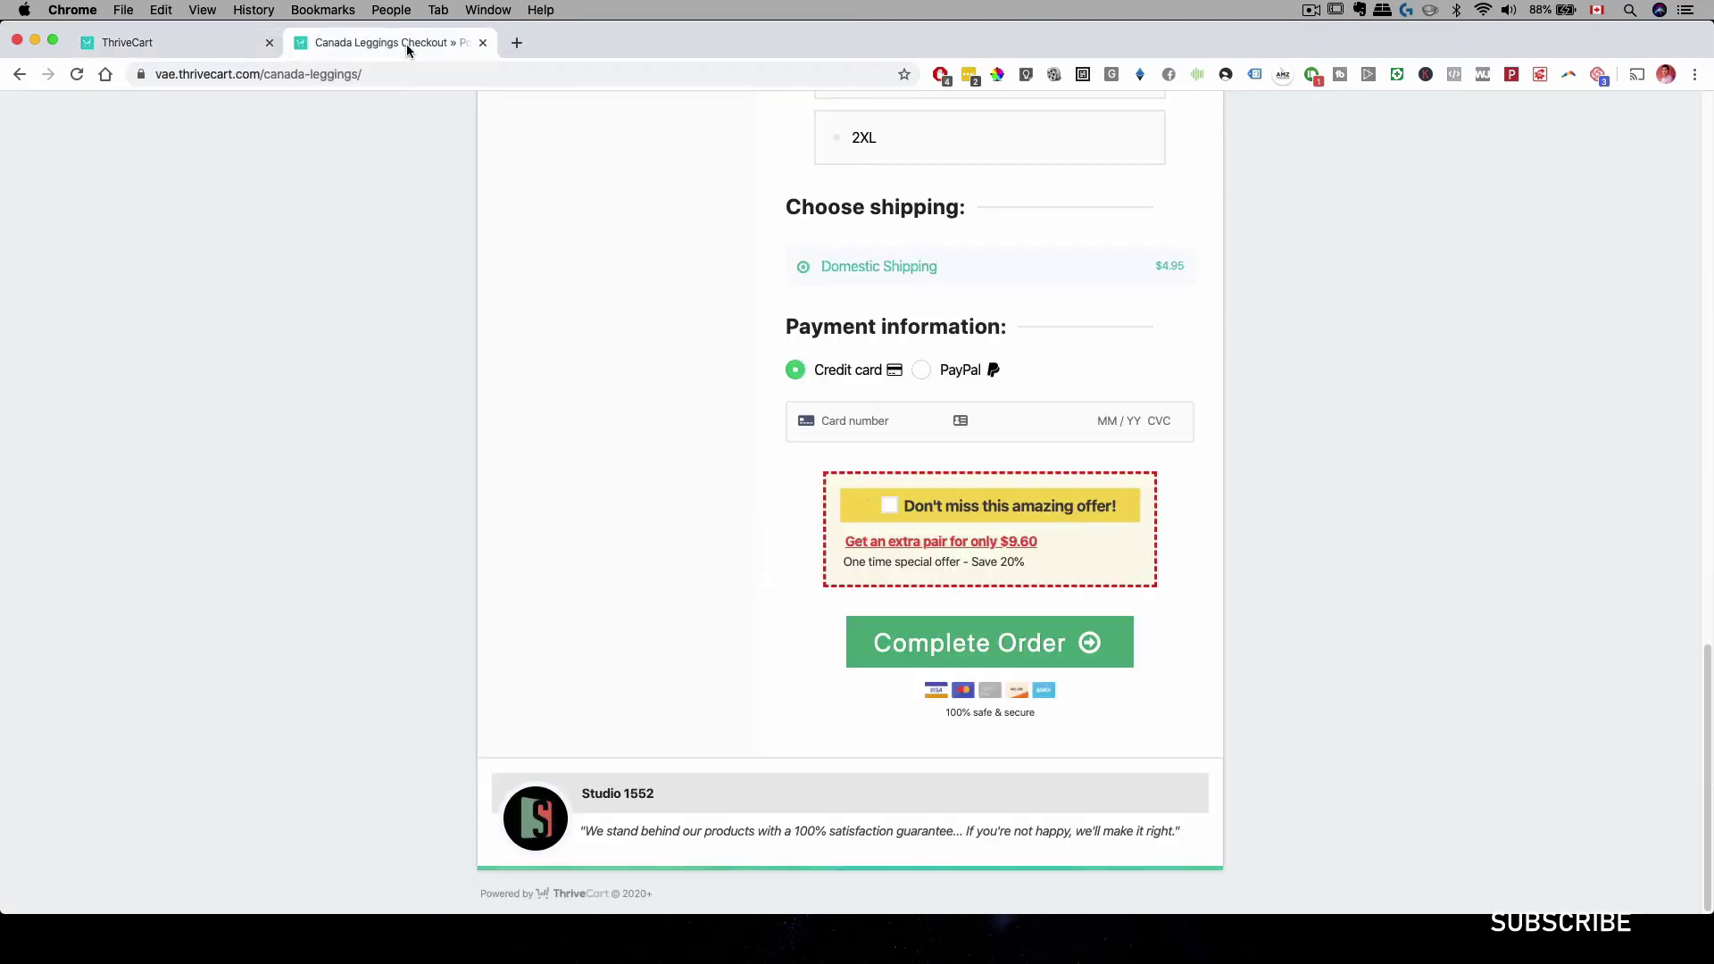
{"action": "scroll", "coordinate": [805, 298], "scroll_direction": "up", "scroll_amount": 15}
{"action": "scroll", "coordinate": [805, 307], "scroll_direction": "down", "scroll_amount": 20}
{"action": "left_click", "coordinate": [891, 508]}
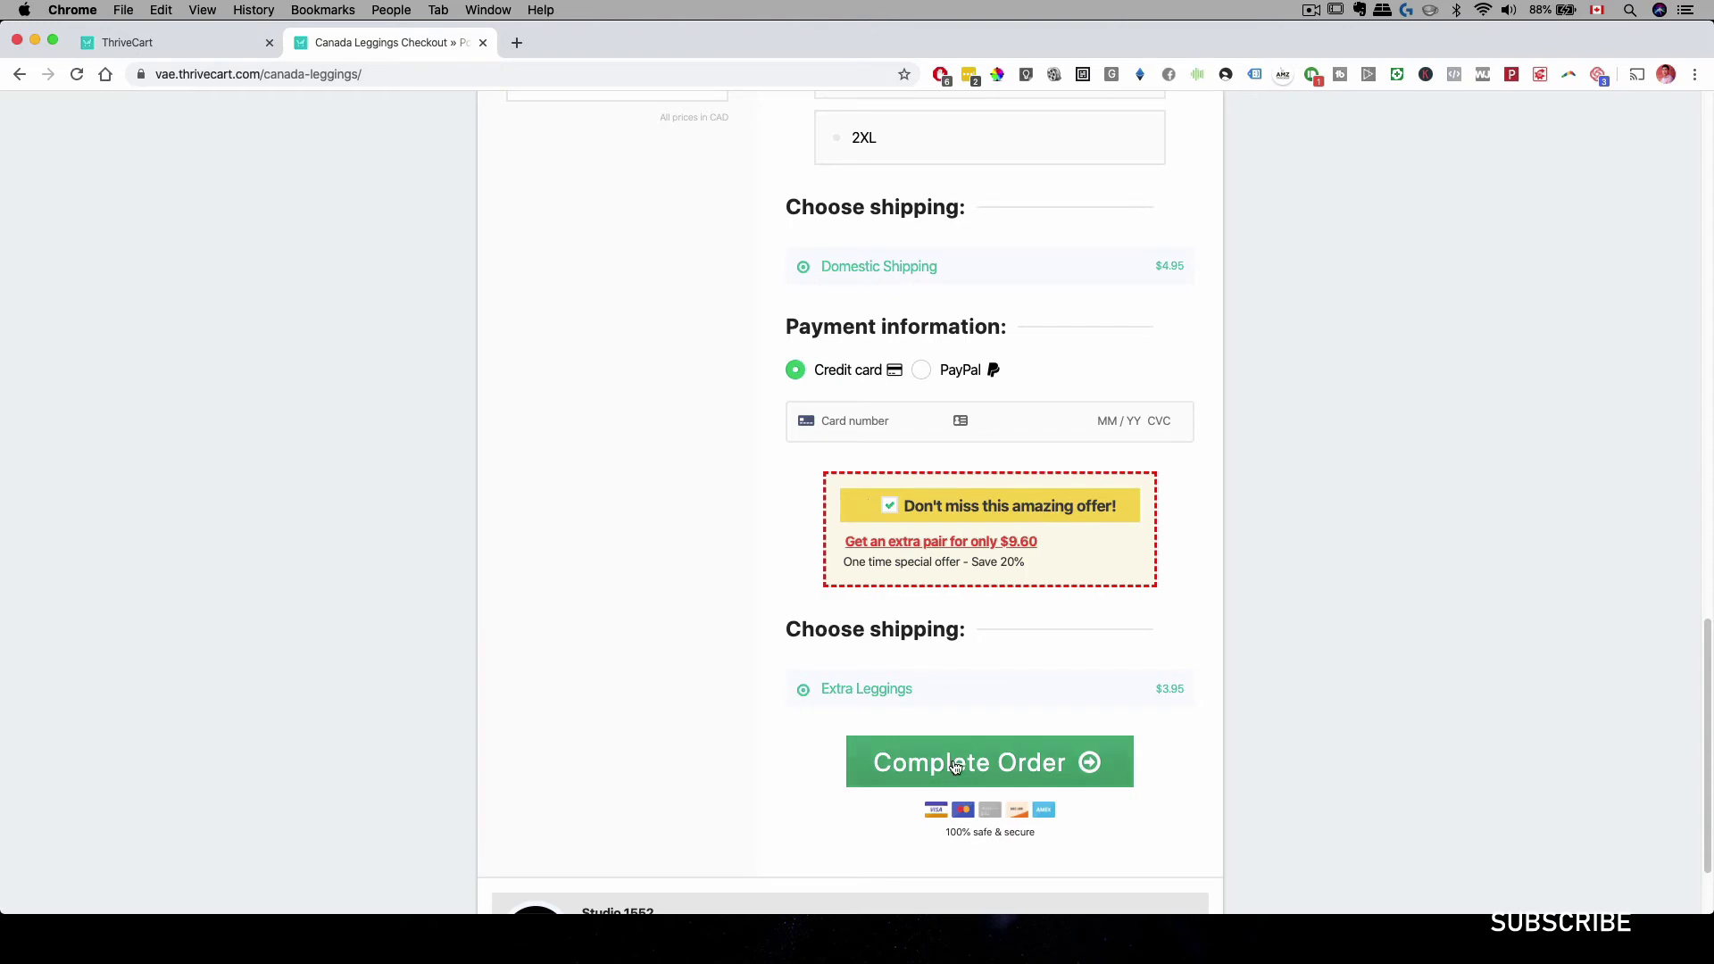
{"action": "scroll", "coordinate": [902, 390], "scroll_direction": "down", "scroll_amount": 3}
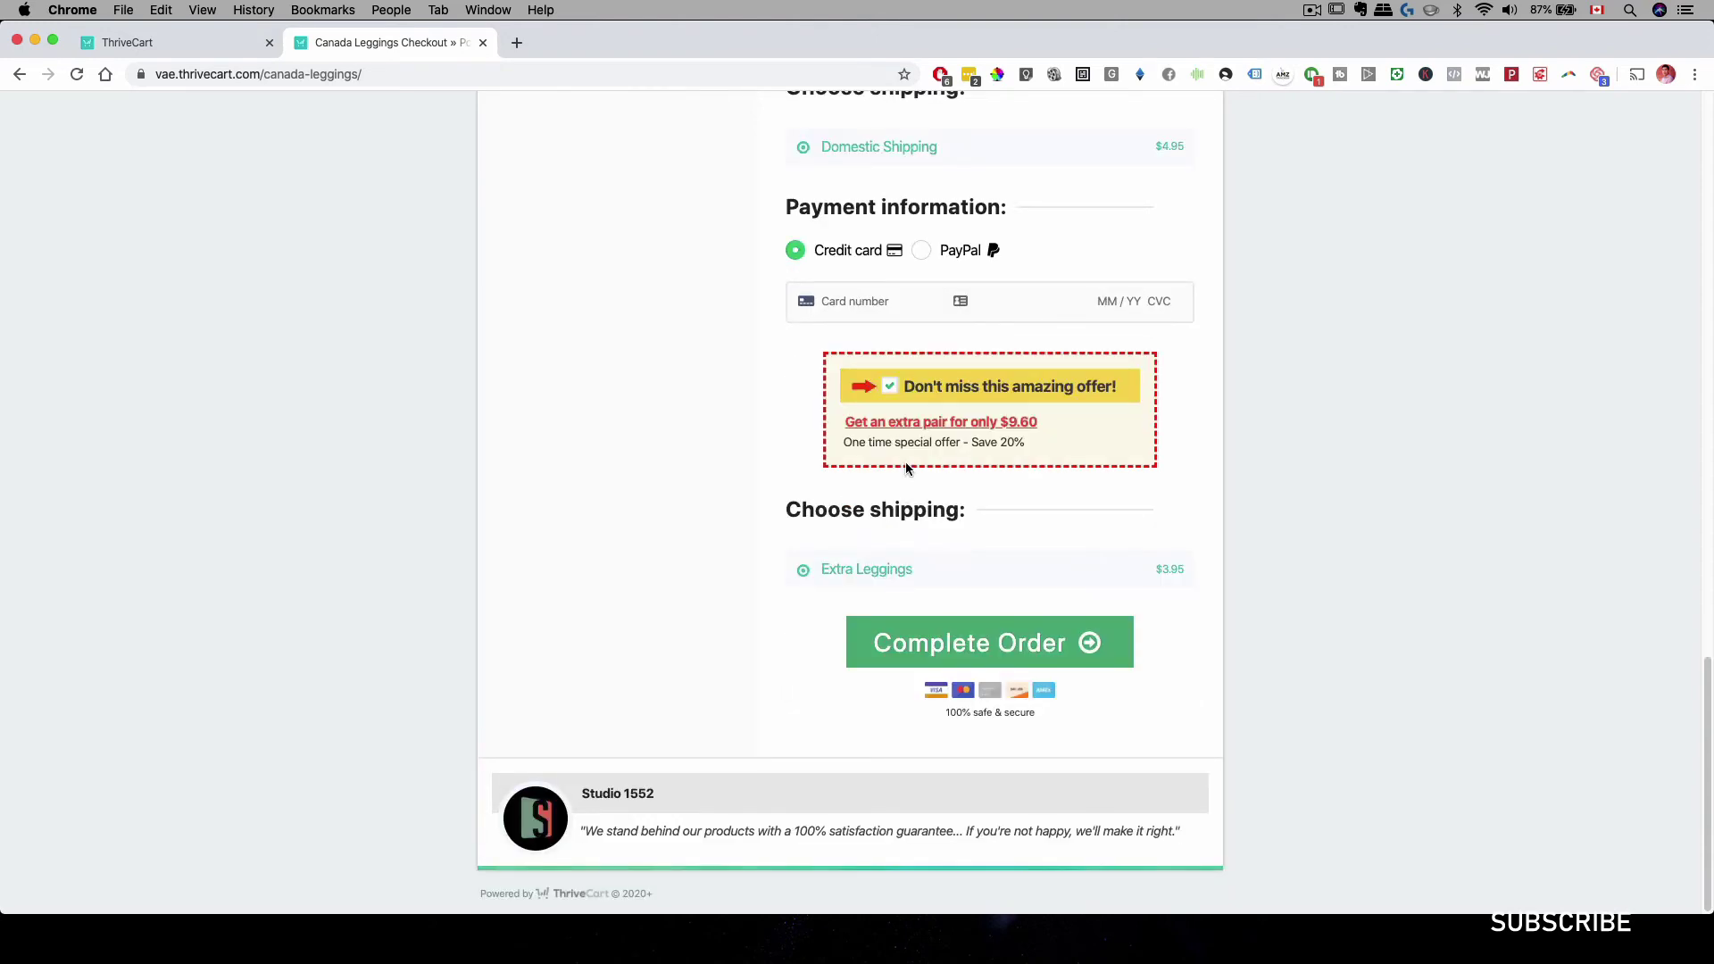
{"action": "scroll", "coordinate": [905, 462], "scroll_direction": "up", "scroll_amount": 20}
{"action": "scroll", "coordinate": [905, 458], "scroll_direction": "down", "scroll_amount": 20}
{"action": "scroll", "coordinate": [1031, 375], "scroll_direction": "up", "scroll_amount": 5}
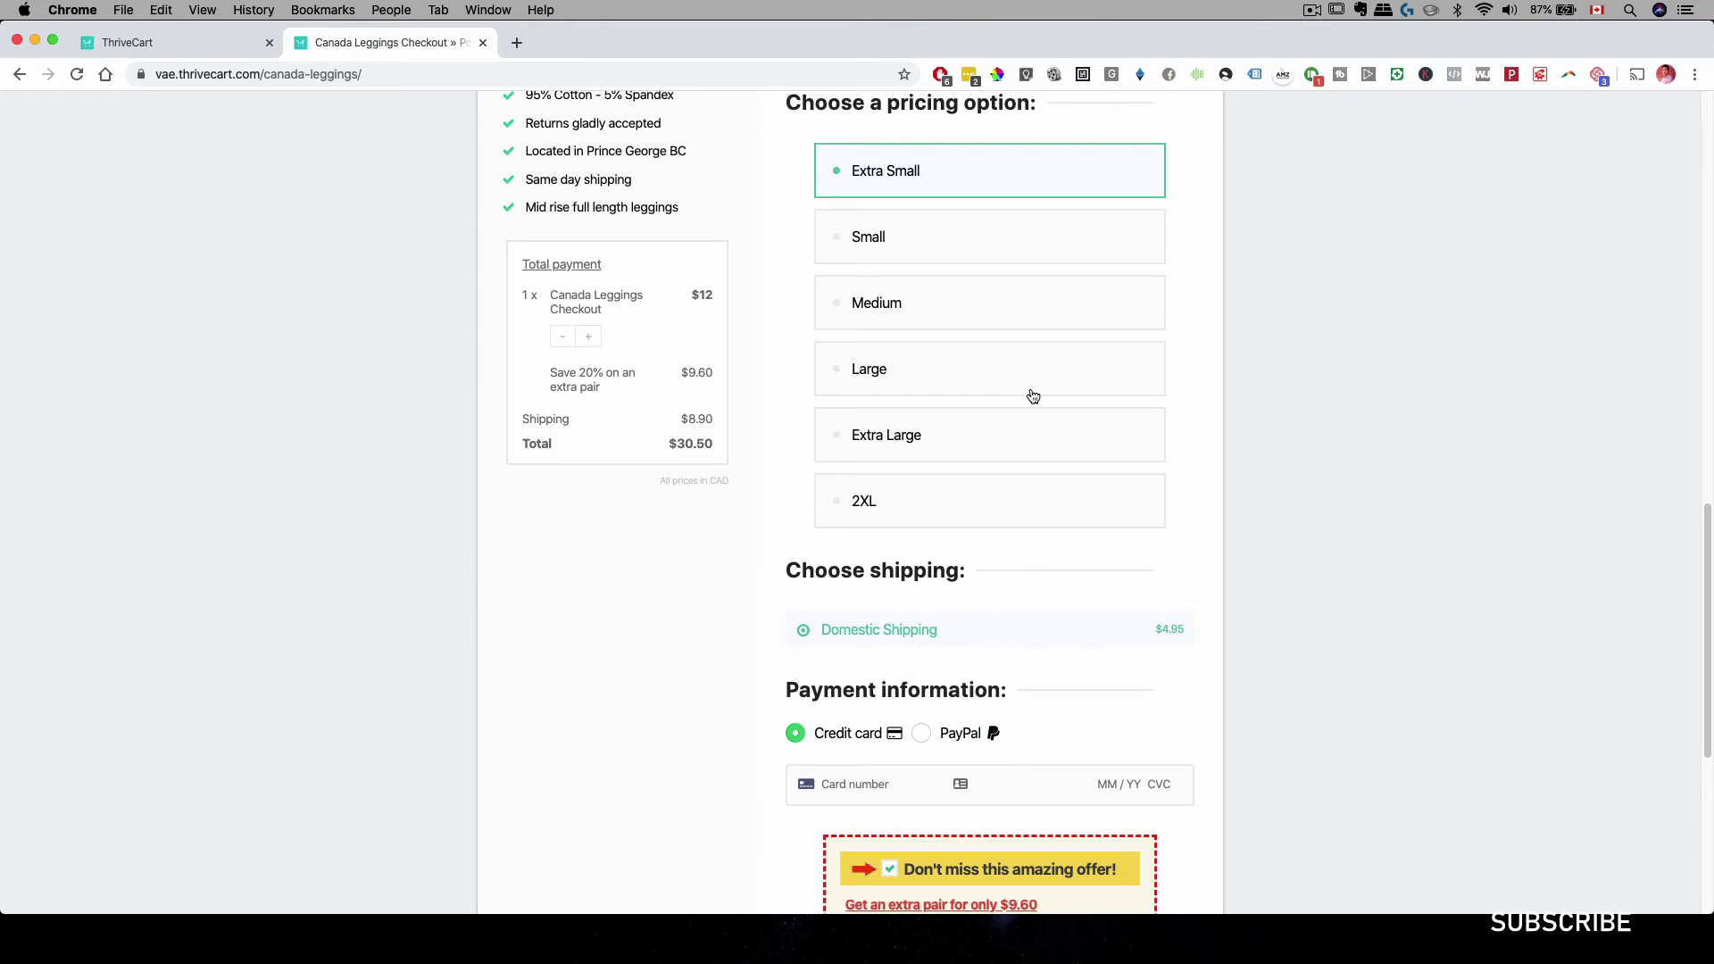
{"action": "scroll", "coordinate": [1056, 382], "scroll_direction": "down", "scroll_amount": 5}
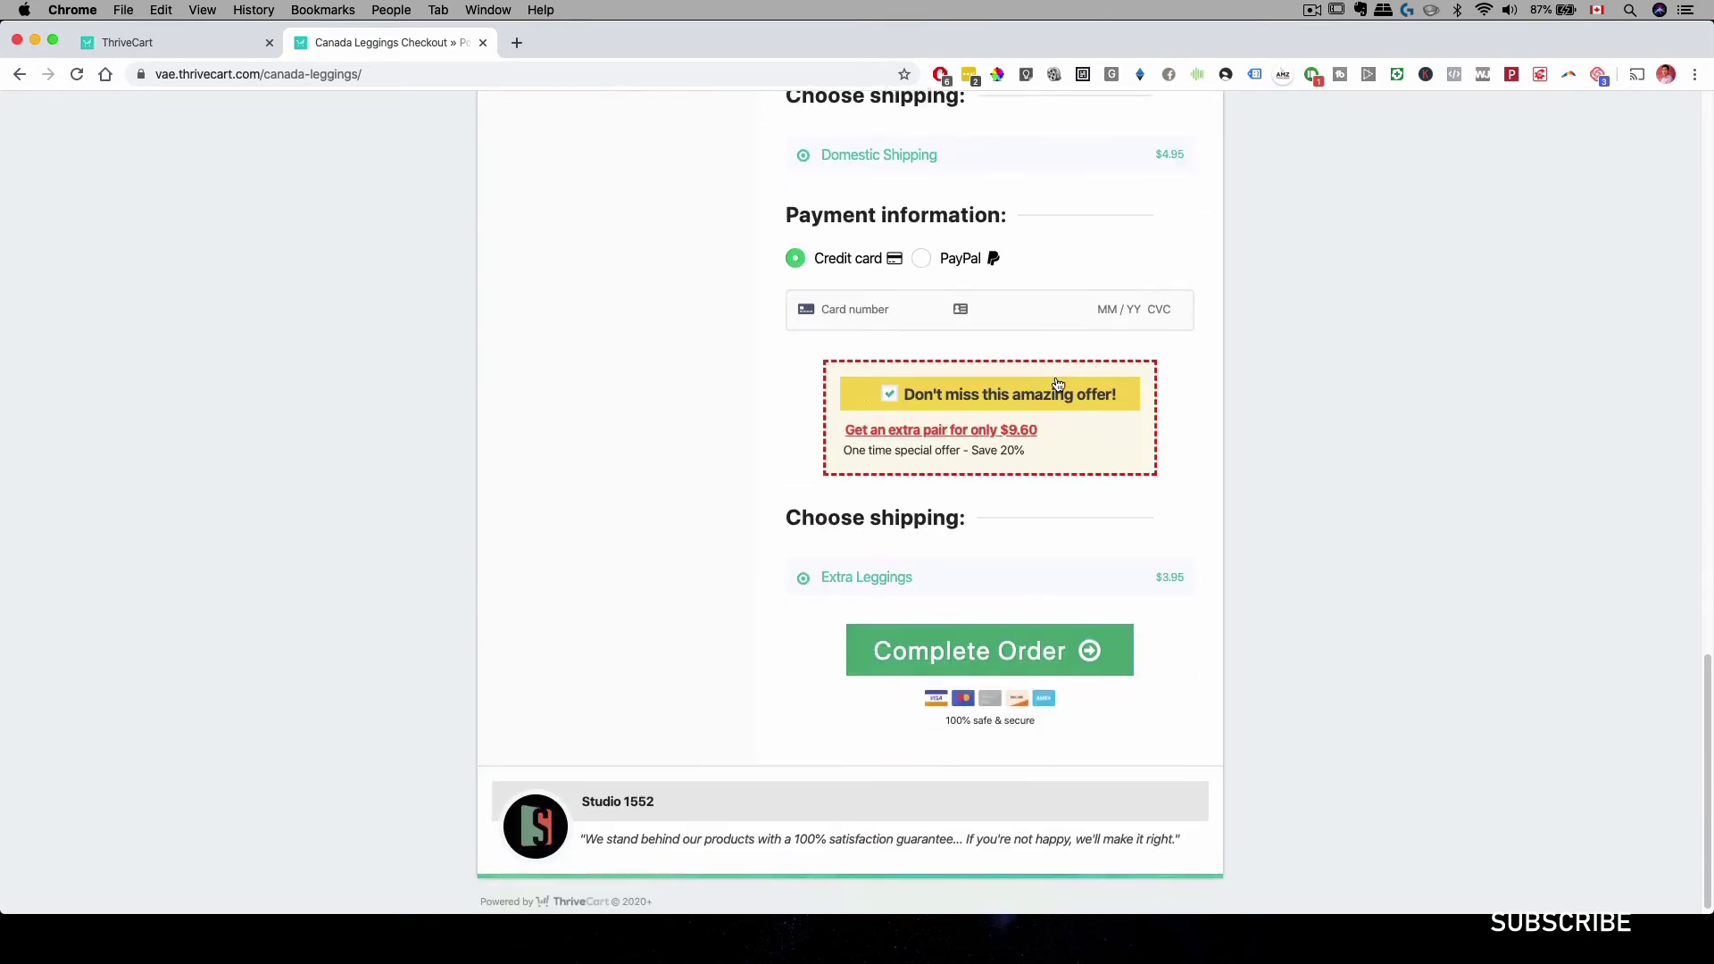